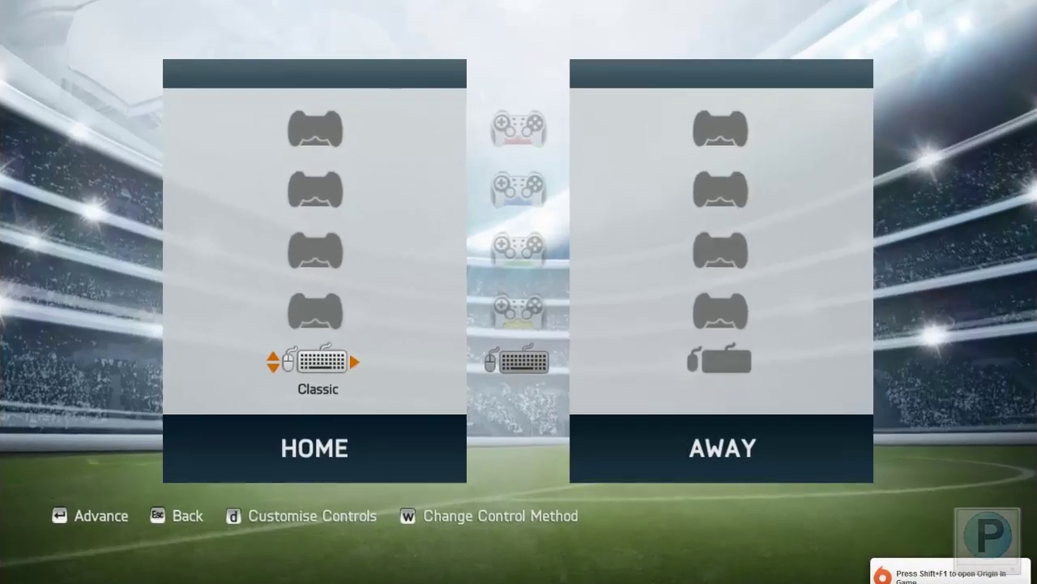
Open the Controller settings from the control select screen.
{"action": "key", "text": "Return"}
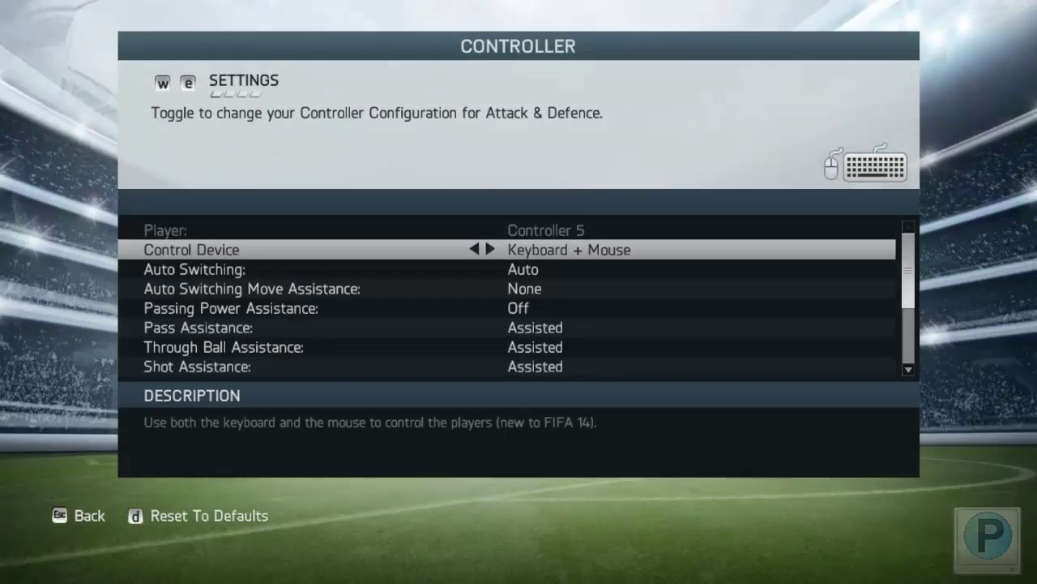
Set Control Device to Keyboard Only and go to the Attack key list.
{"action": "key", "text": "Left"}
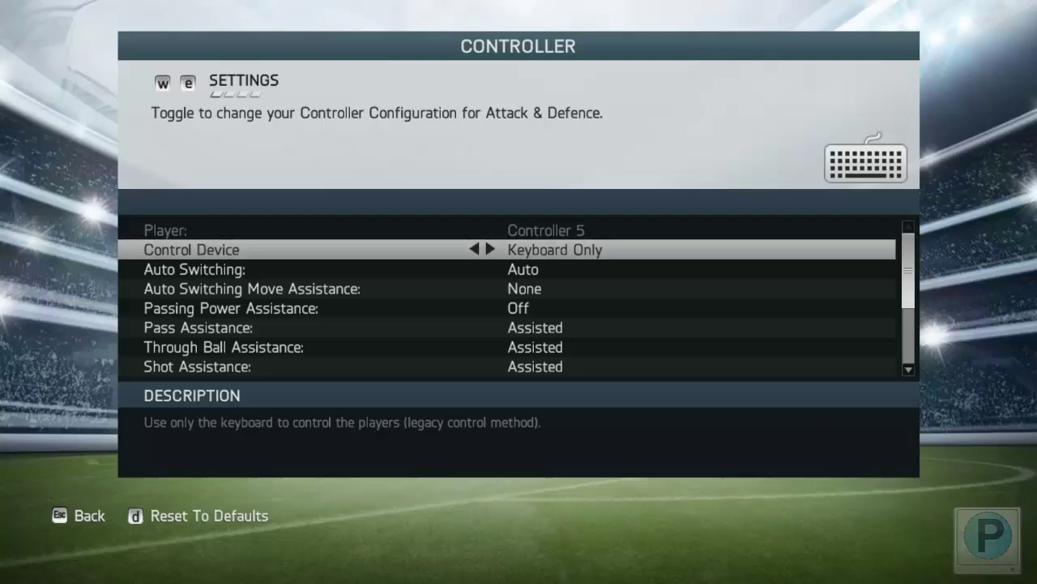
{"action": "key", "text": "e"}
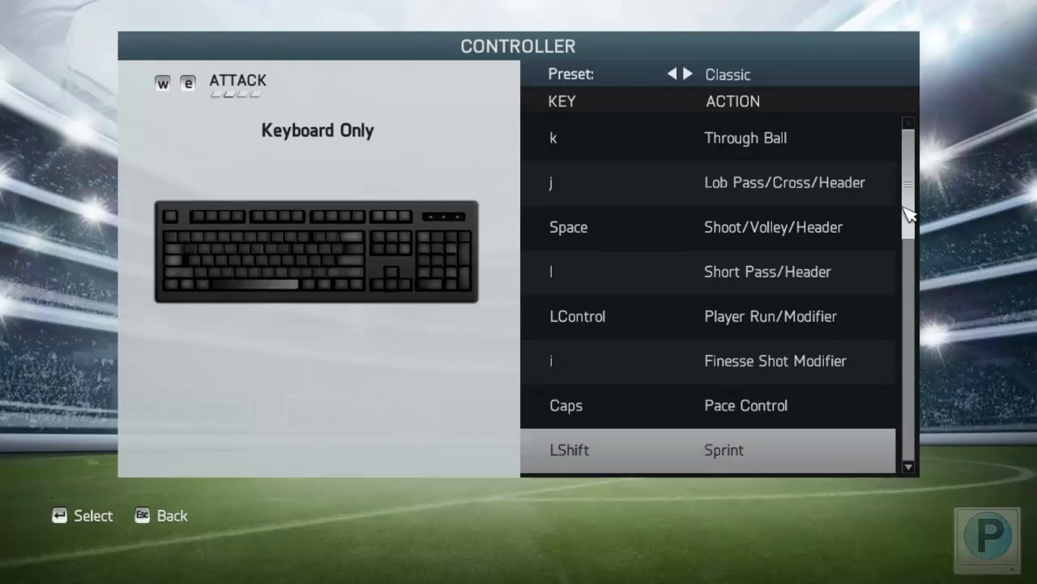
Review the attack key list and change its preset from Classic to Alternate.
{"action": "left_click_drag", "start_coordinate": [911, 235], "coordinate": [919, 322]}
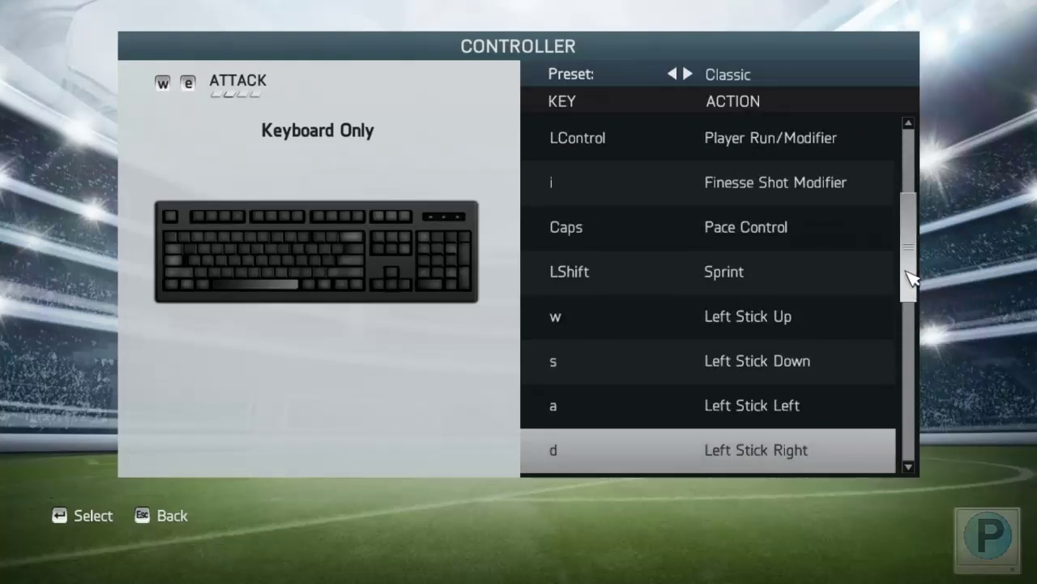
{"action": "scroll", "coordinate": [916, 308], "scroll_direction": "down", "scroll_amount": 1}
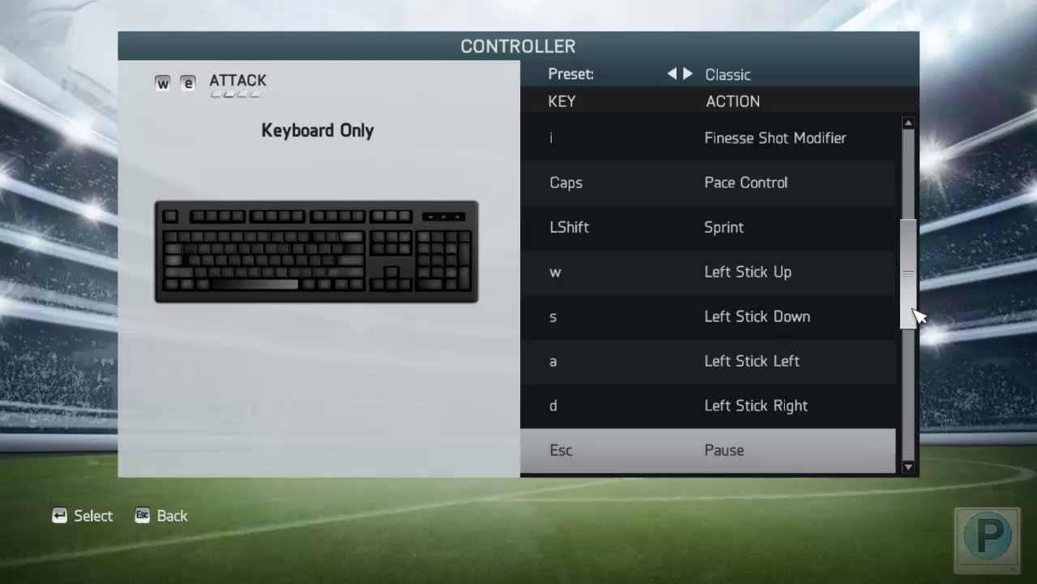
{"action": "scroll", "coordinate": [917, 315], "scroll_direction": "up", "scroll_amount": 1}
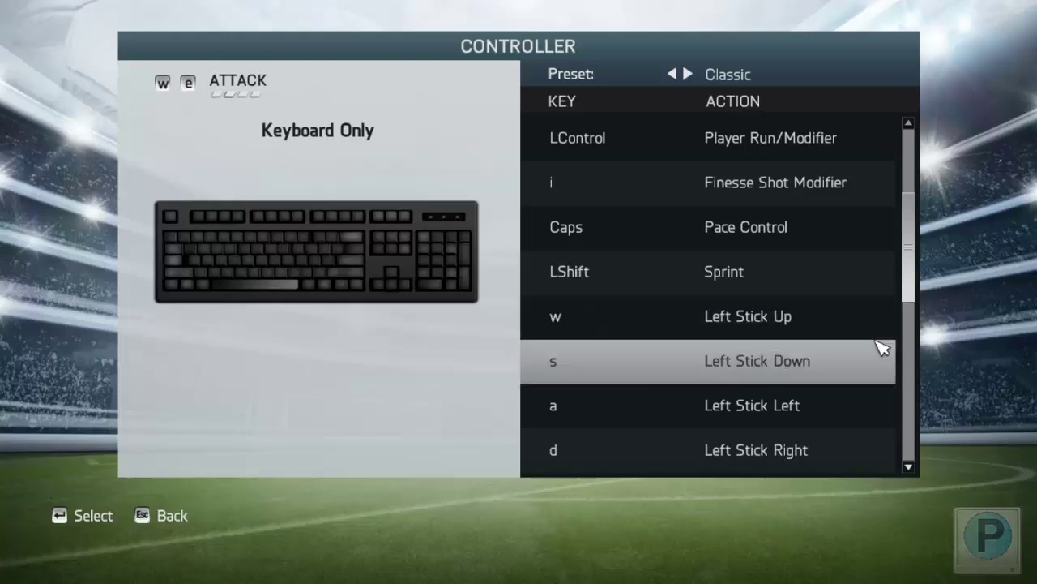
{"action": "left_click", "coordinate": [689, 75]}
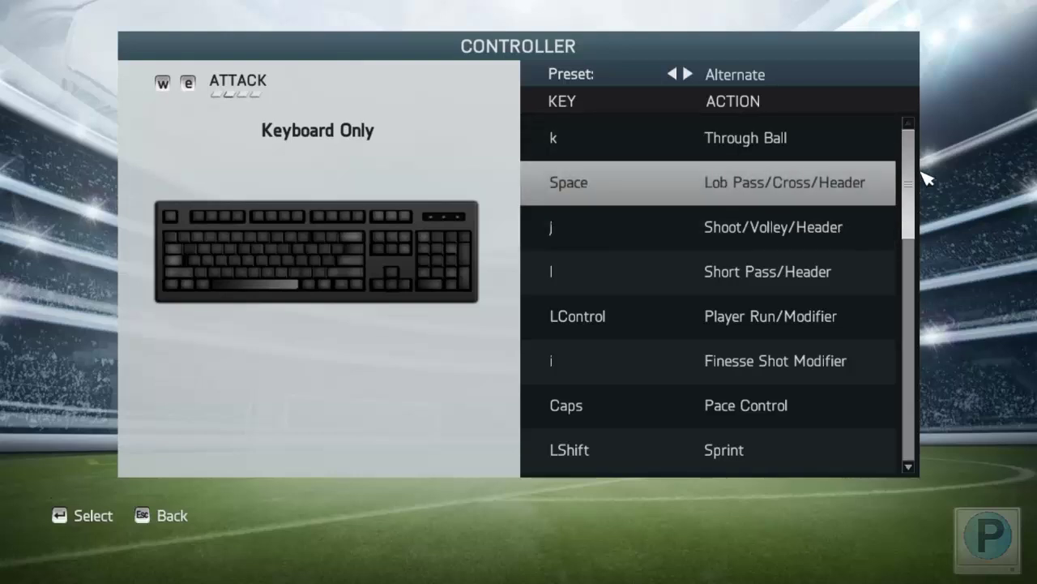
{"action": "left_click_drag", "start_coordinate": [911, 188], "coordinate": [916, 264]}
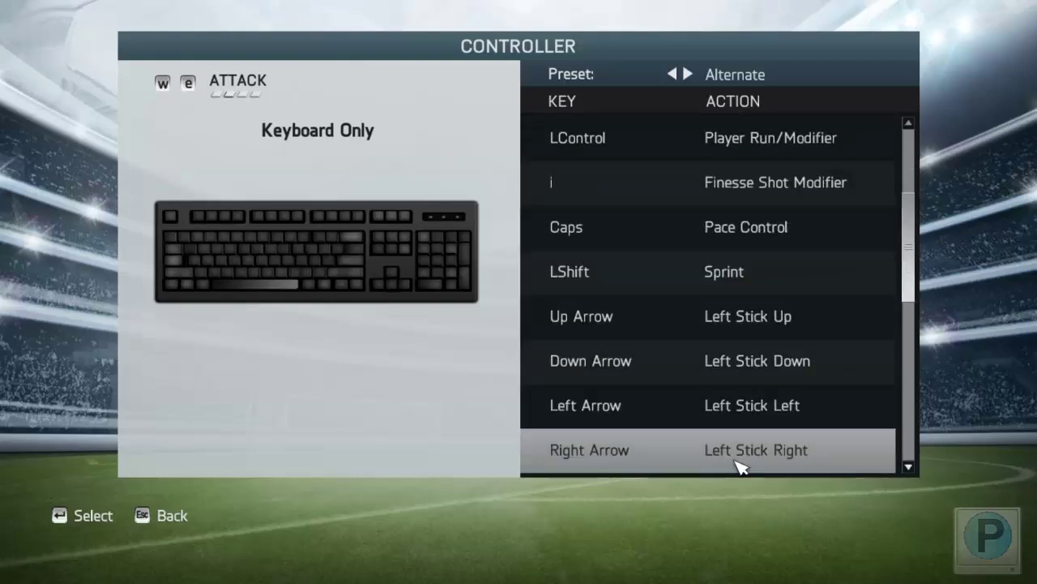
{"action": "left_click_drag", "start_coordinate": [914, 254], "coordinate": [915, 197]}
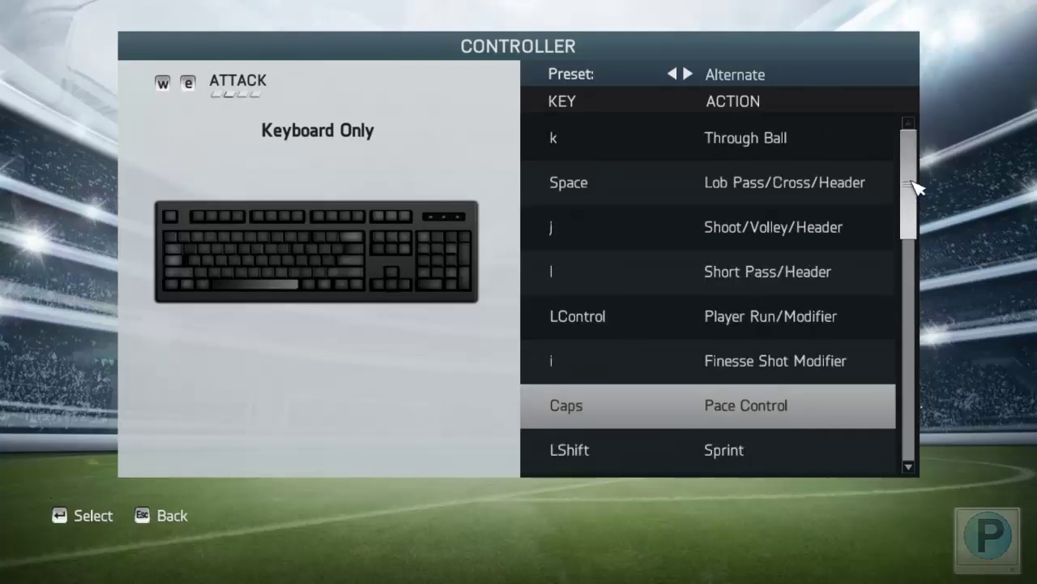
Rebind Through Ball to w, Lob Pass to a, Shoot to d and Short Pass to s.
{"action": "left_click", "coordinate": [761, 155]}
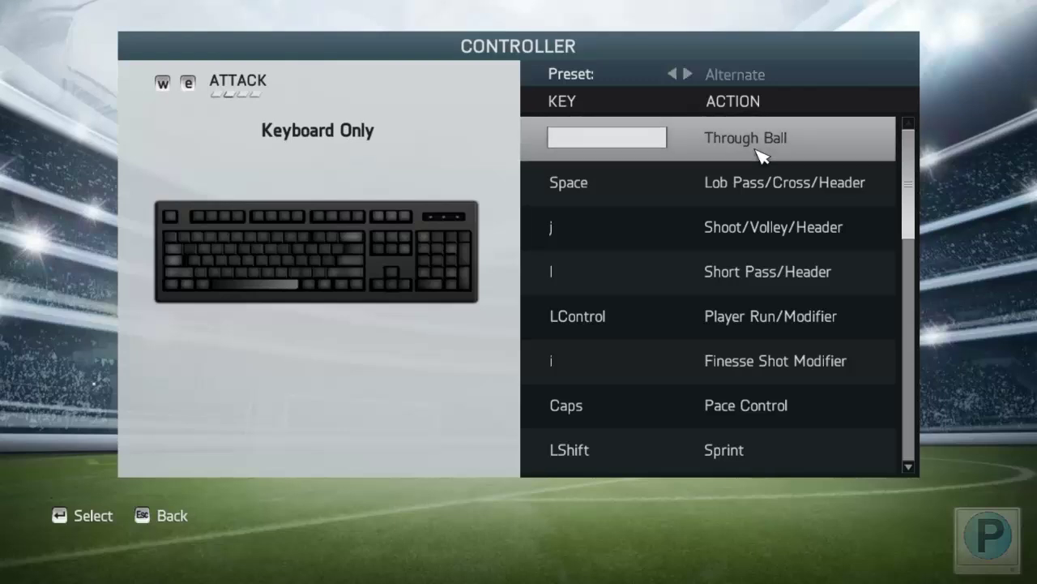
{"action": "key", "text": "k"}
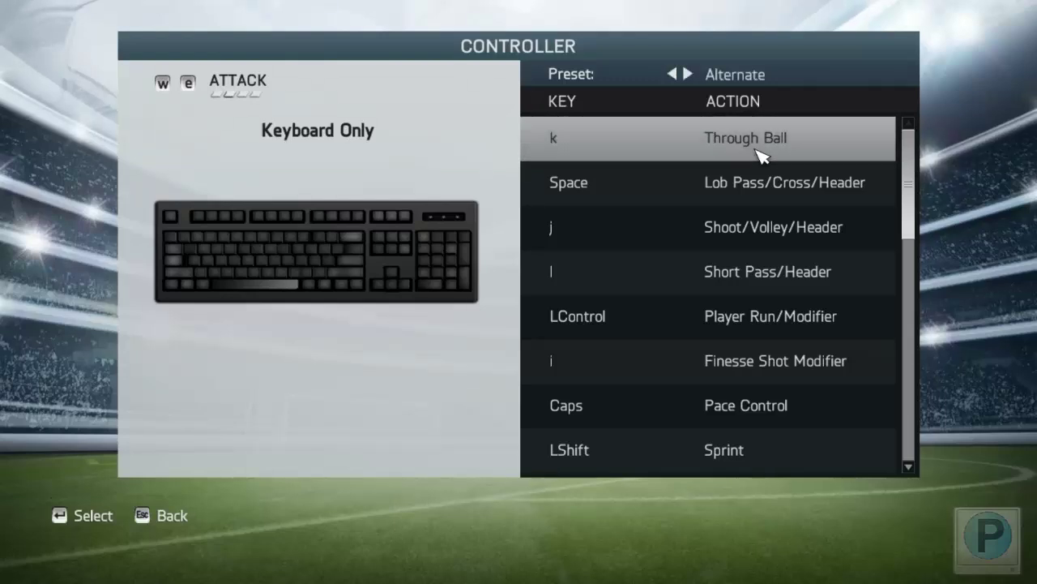
{"action": "left_click", "coordinate": [762, 156]}
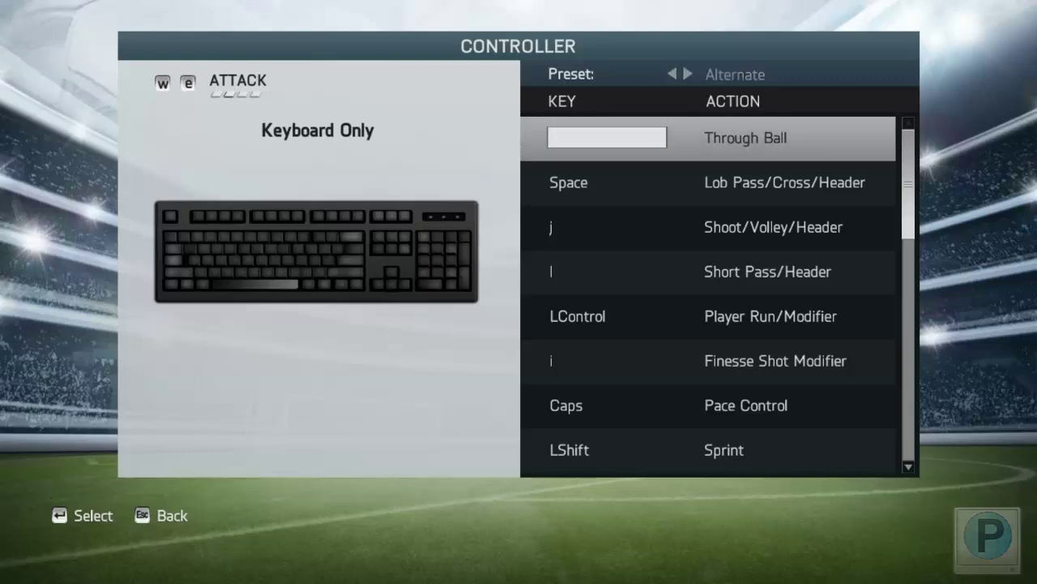
{"action": "key", "text": "w"}
{"action": "key", "text": "Return"}
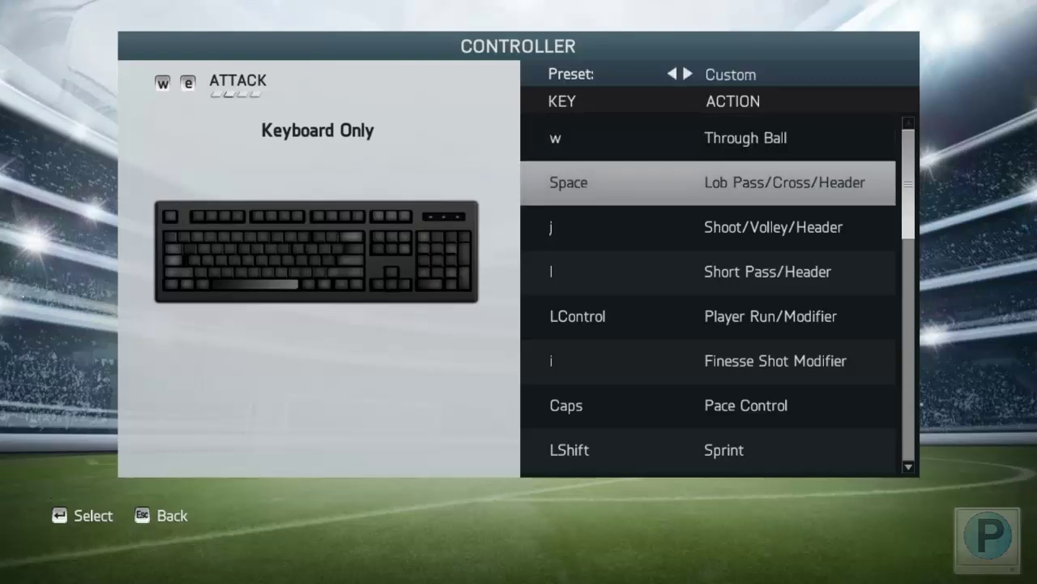
{"action": "key", "text": "a"}
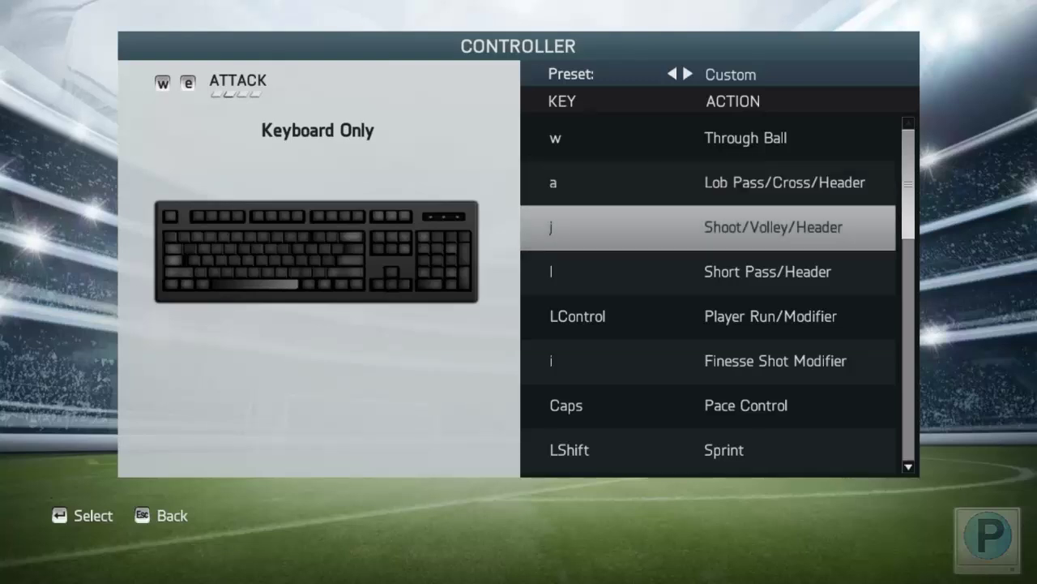
{"action": "key", "text": "Return"}
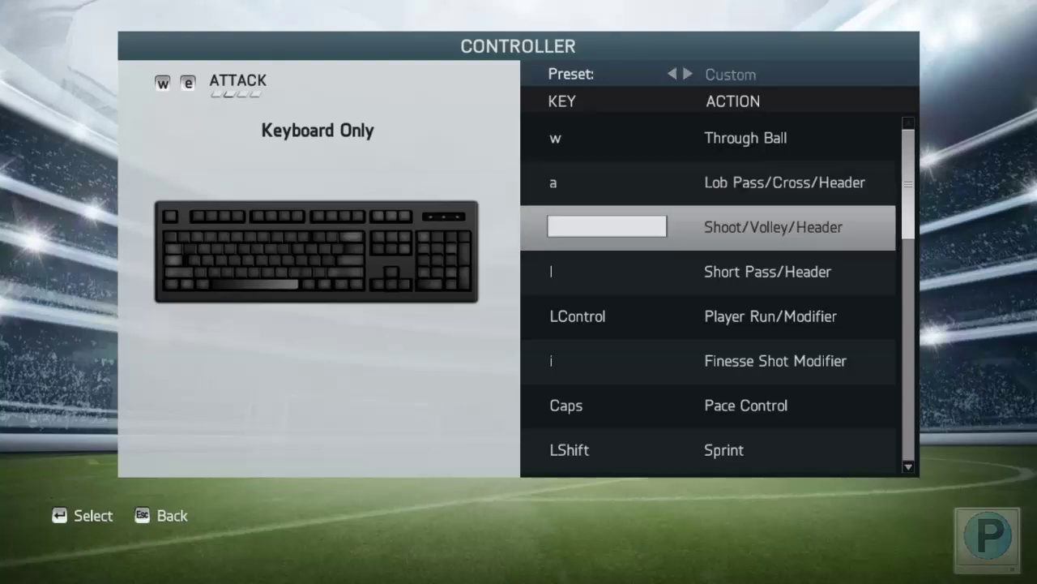
{"action": "key", "text": "d"}
{"action": "key", "text": "Return"}
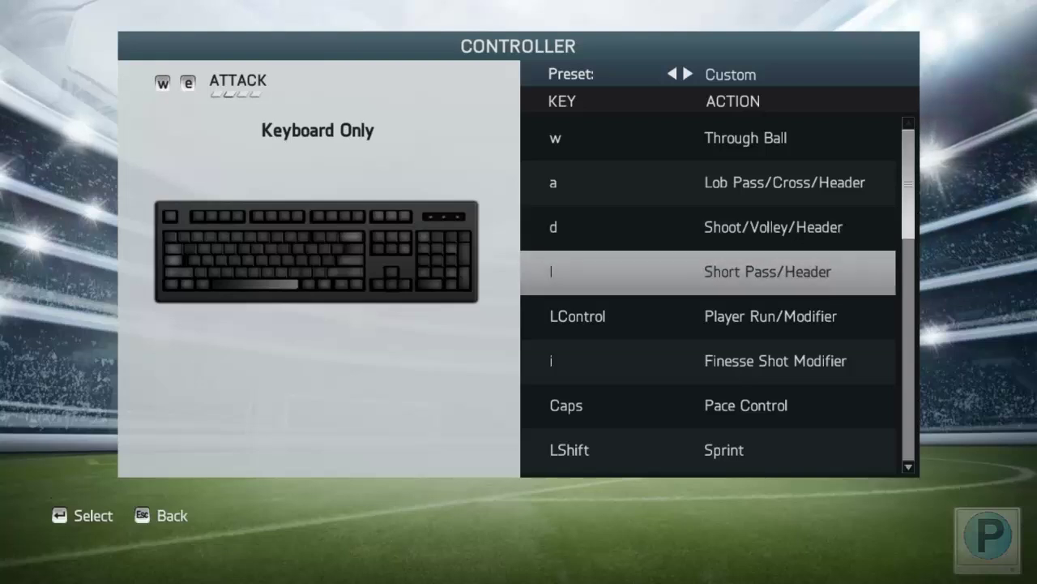
{"action": "key", "text": "s"}
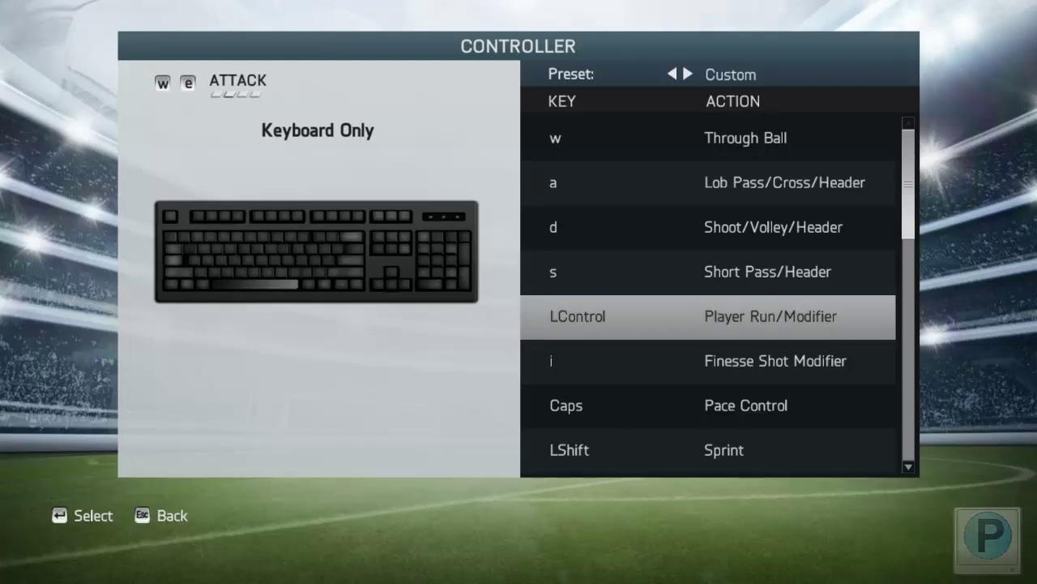
Bind LShift to the Finesse Shot Modifier action.
{"action": "left_click", "coordinate": [708, 361]}
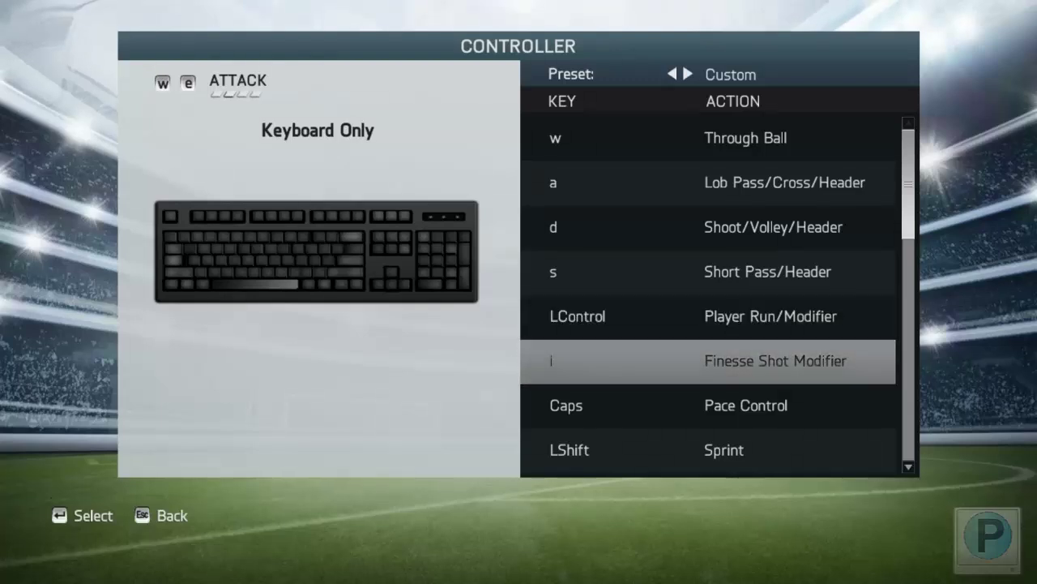
{"action": "key", "text": "Return"}
{"action": "key", "text": "shift"}
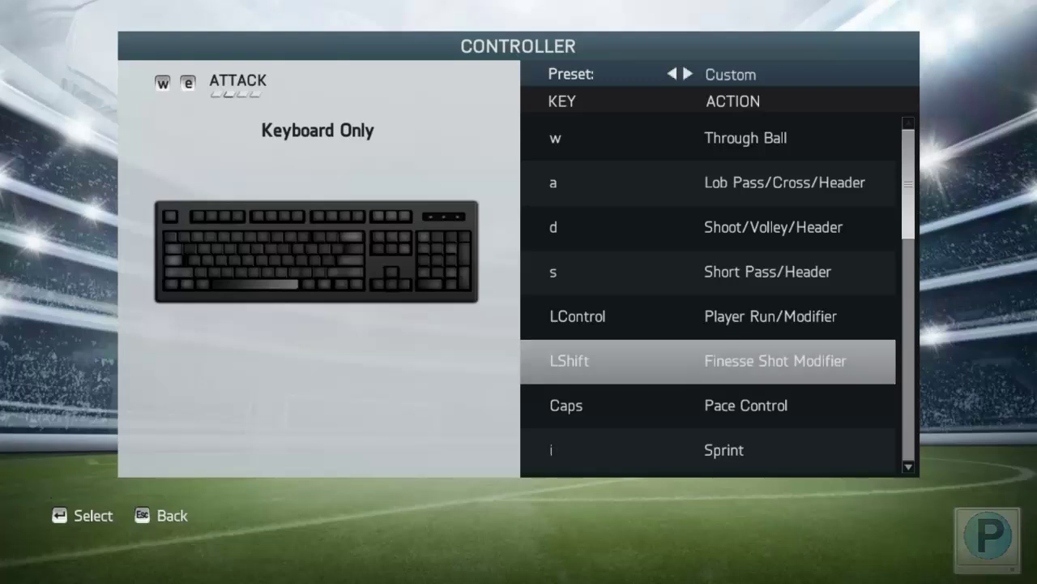
Keep Caps on Pace Control and rebind Sprint from i to e.
{"action": "key", "text": "Down"}
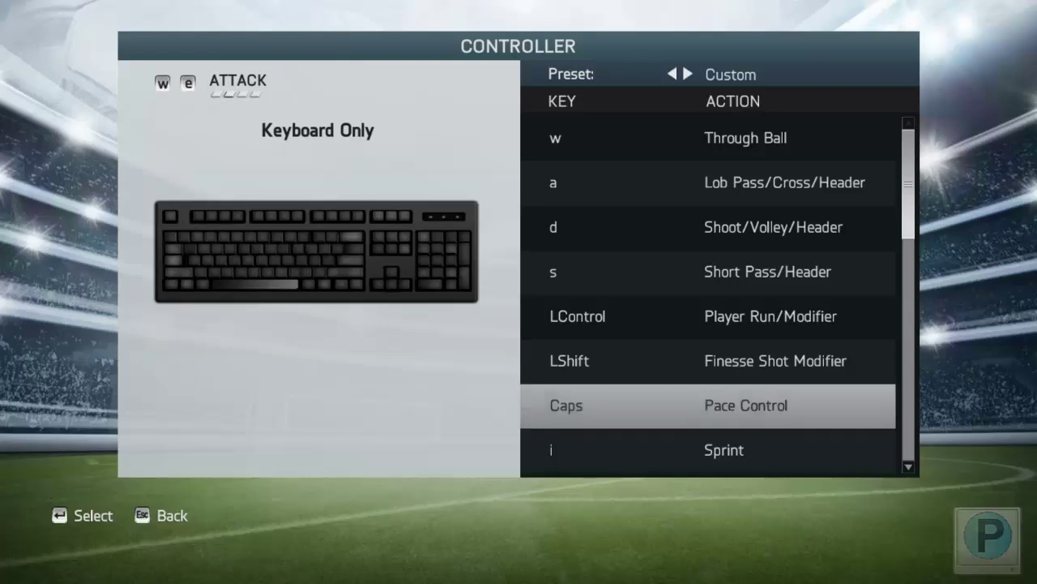
{"action": "key", "text": "Down"}
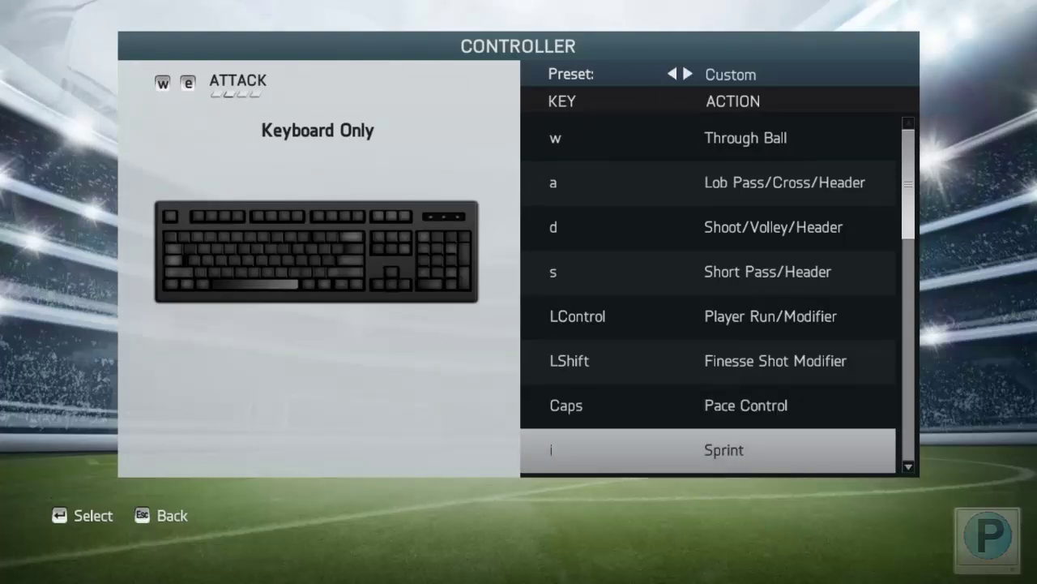
{"action": "key", "text": "Up"}
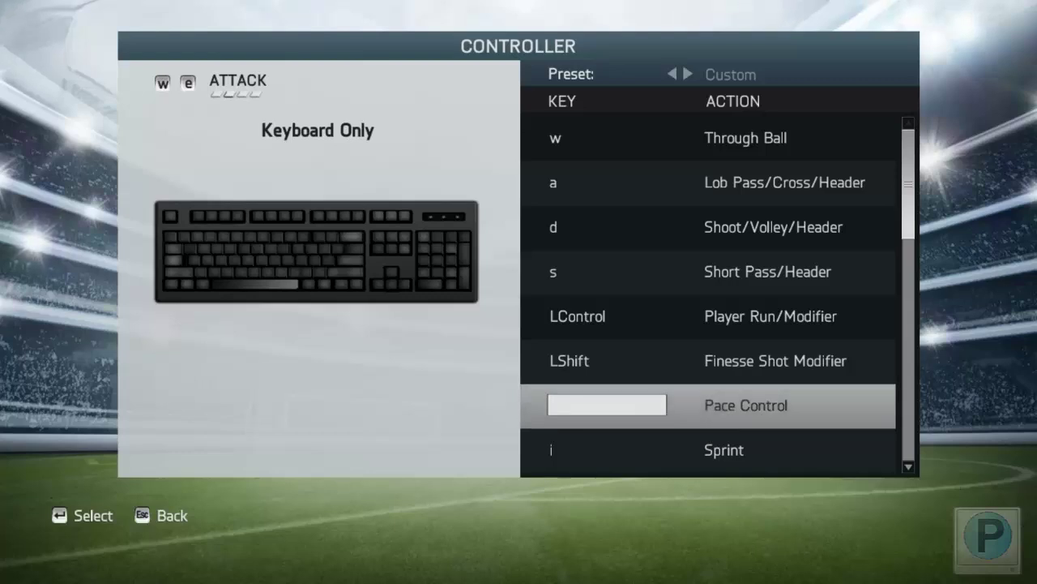
{"action": "key", "text": "Down"}
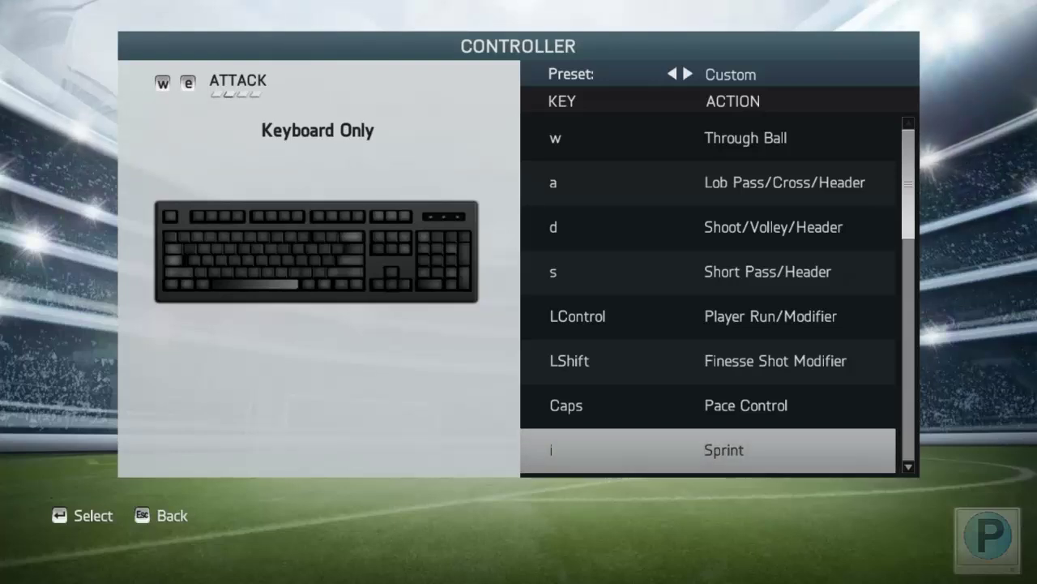
{"action": "key", "text": "Down"}
{"action": "key", "text": "Up"}
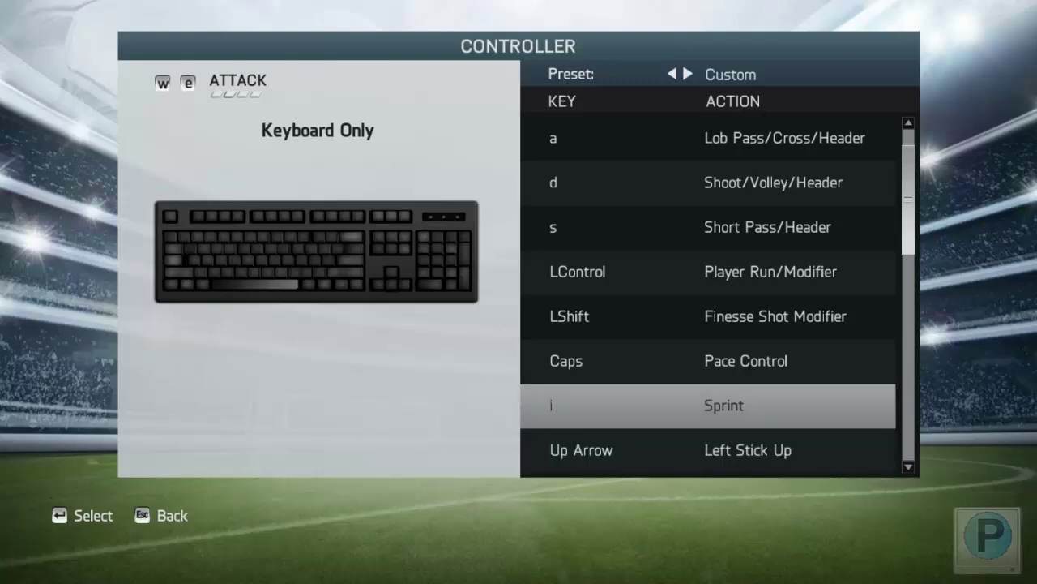
{"action": "key", "text": "Return"}
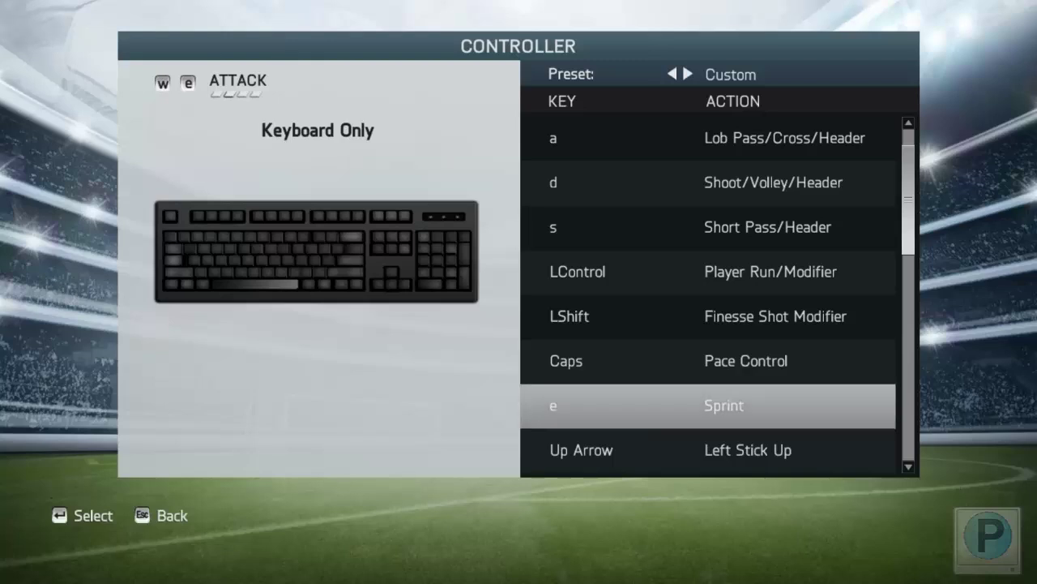
{"action": "key", "text": "e"}
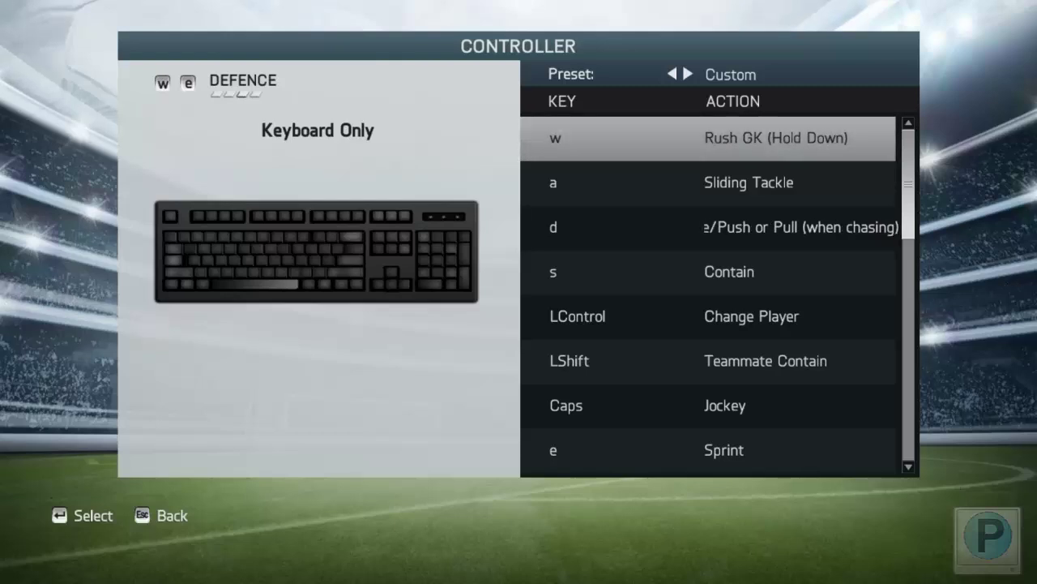
Bind q to the Change Player defence action.
{"action": "key", "text": "Down"}
{"action": "key", "text": "Down"}
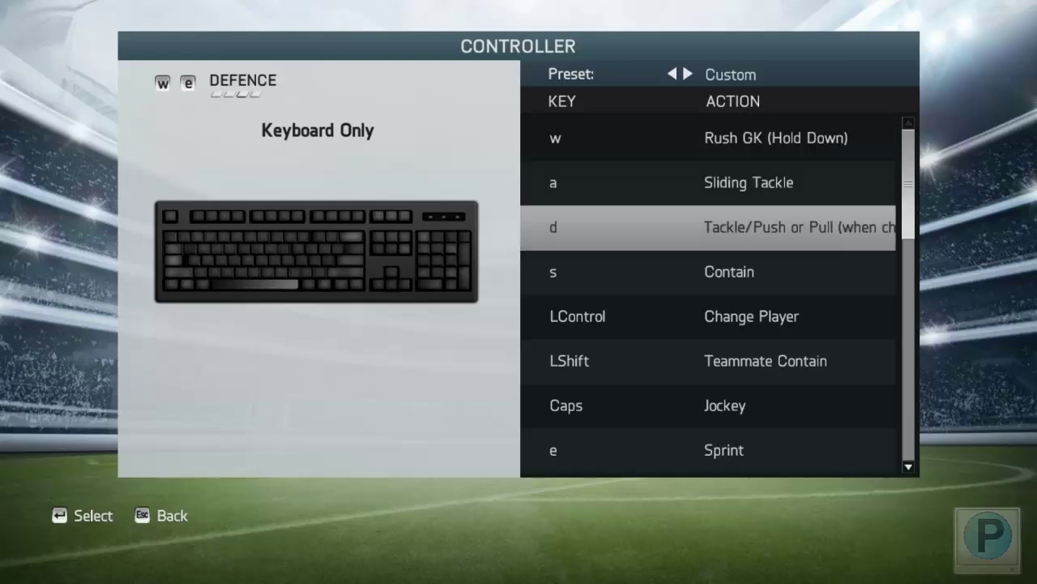
{"action": "key", "text": "Up"}
{"action": "key", "text": "Down"}
{"action": "key", "text": "Down"}
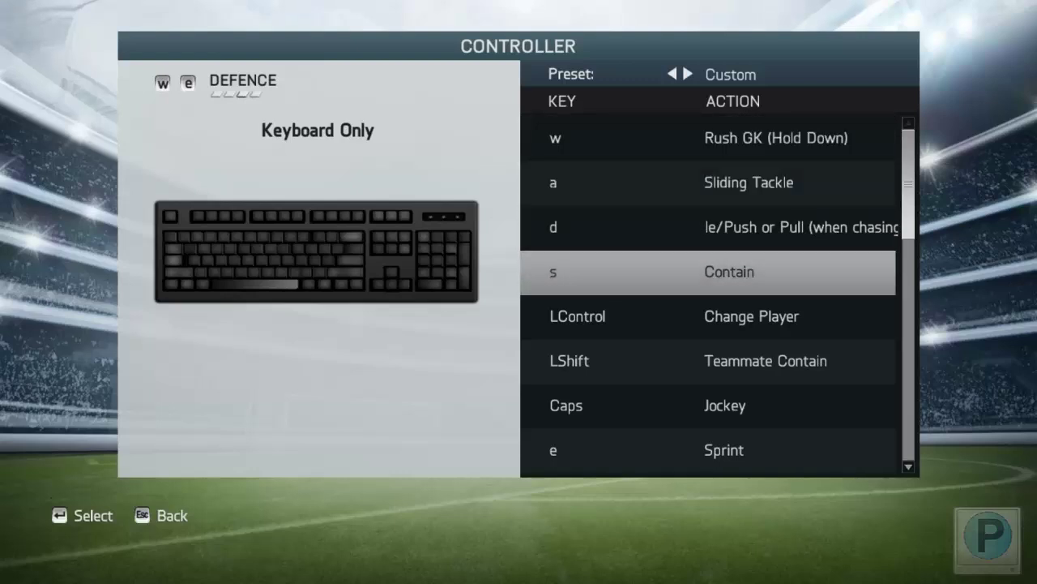
{"action": "key", "text": "Down"}
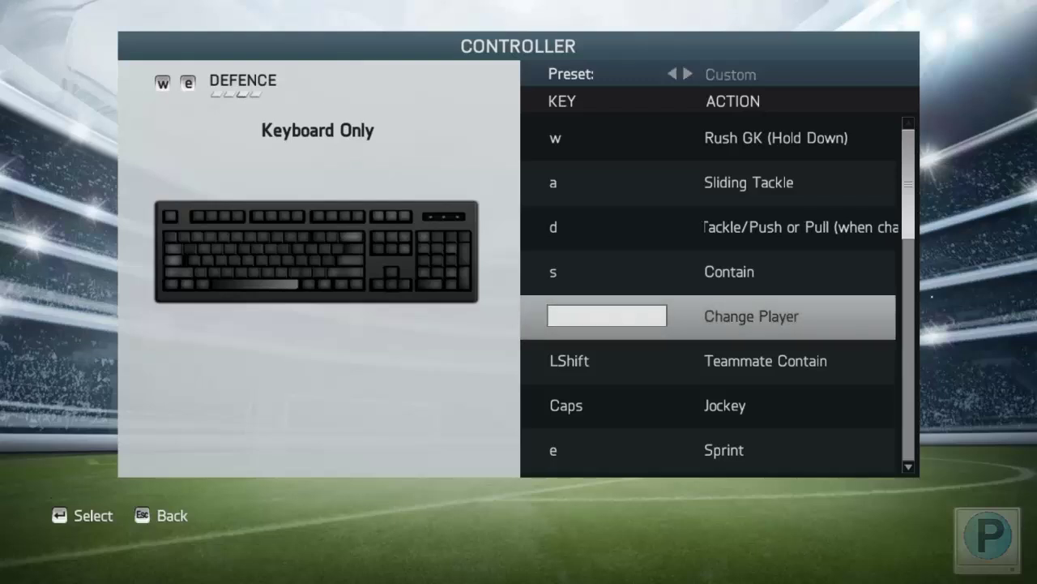
{"action": "key", "text": "q"}
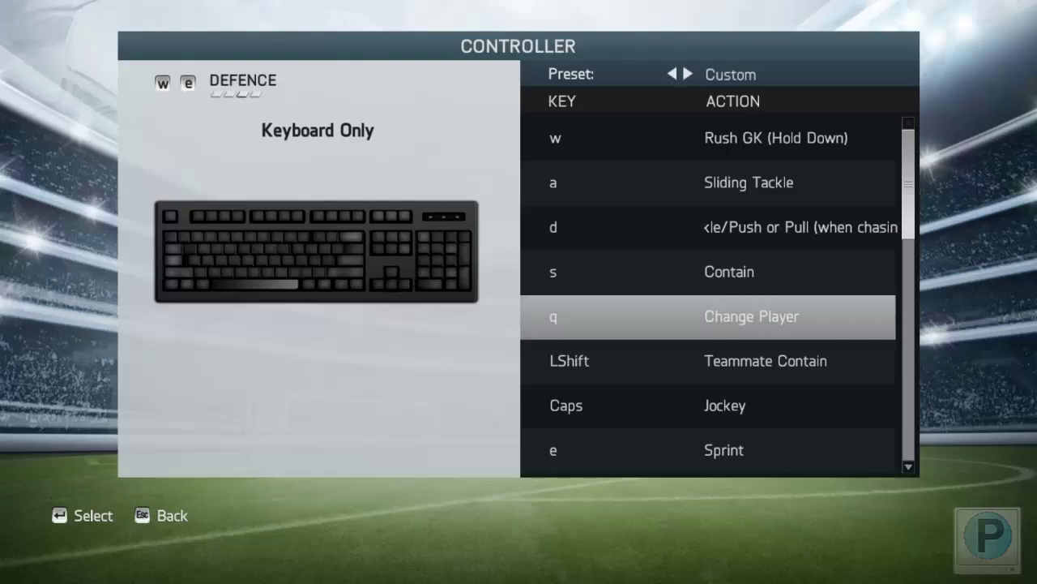
Bind f to Teammate Contain and check the remaining defence actions.
{"action": "key", "text": "Down"}
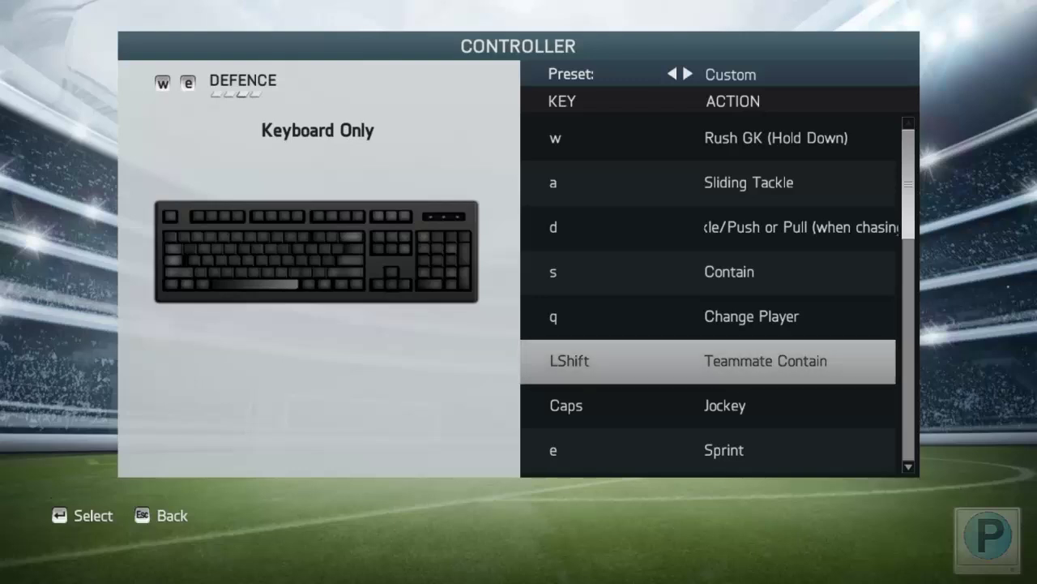
{"action": "key", "text": "Return"}
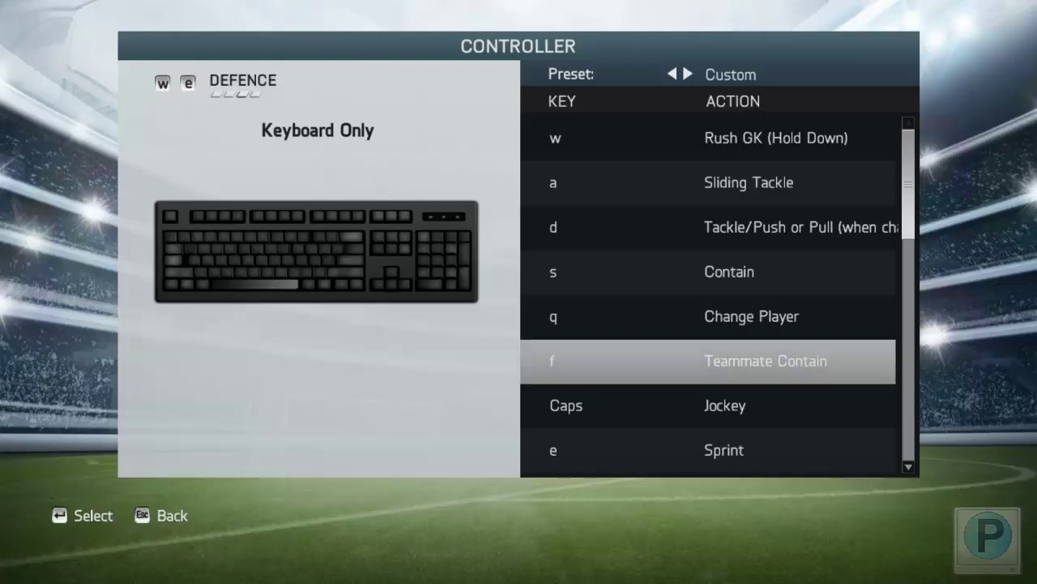
{"action": "key", "text": "f"}
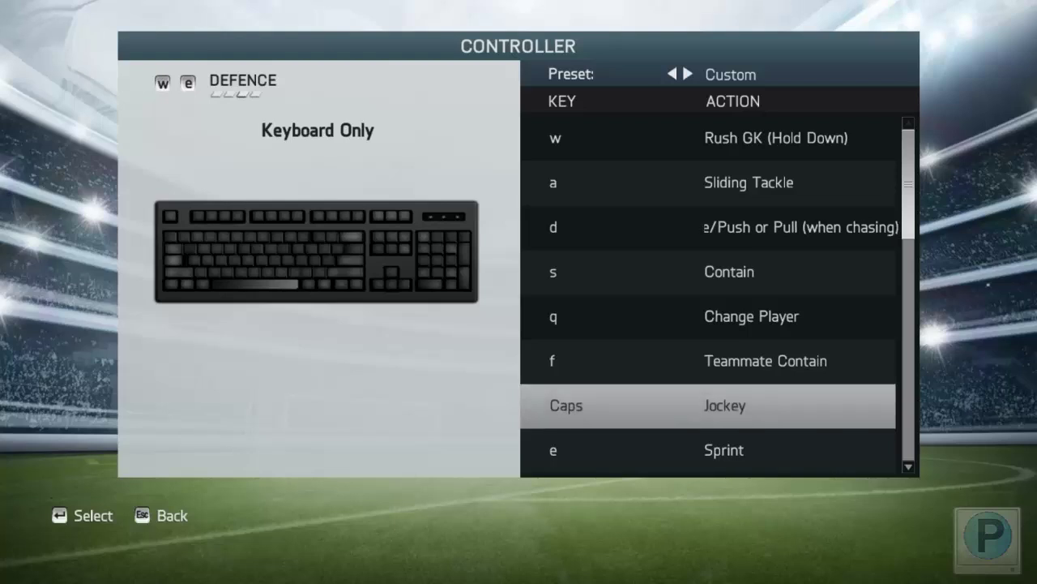
{"action": "key", "text": "Down"}
{"action": "key", "text": "Down"}
{"action": "key", "text": "Down"}
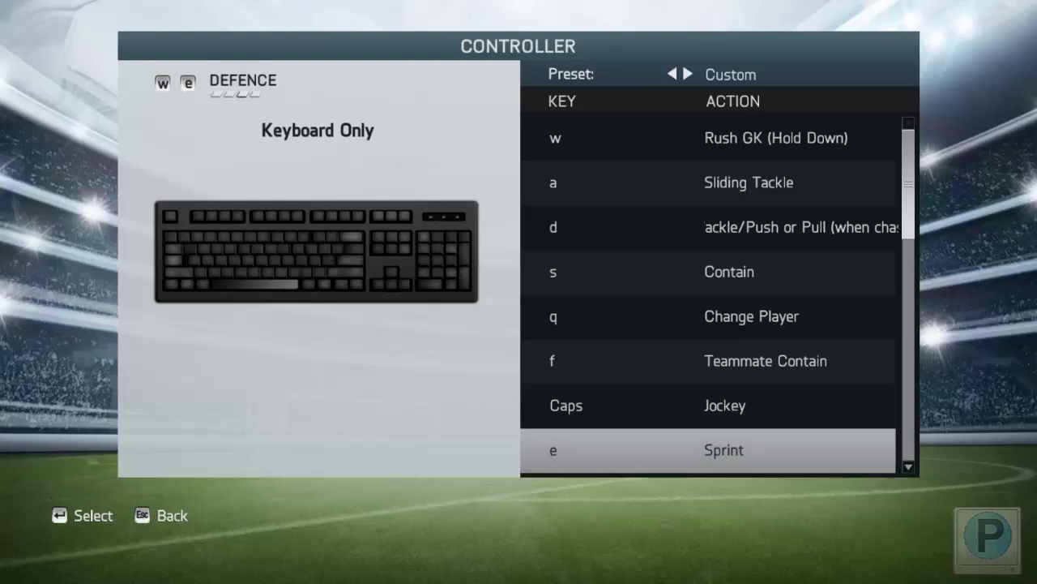
{"action": "key", "text": "Down"}
{"action": "key", "text": "Down"}
{"action": "key", "text": "Down"}
{"action": "key", "text": "Down"}
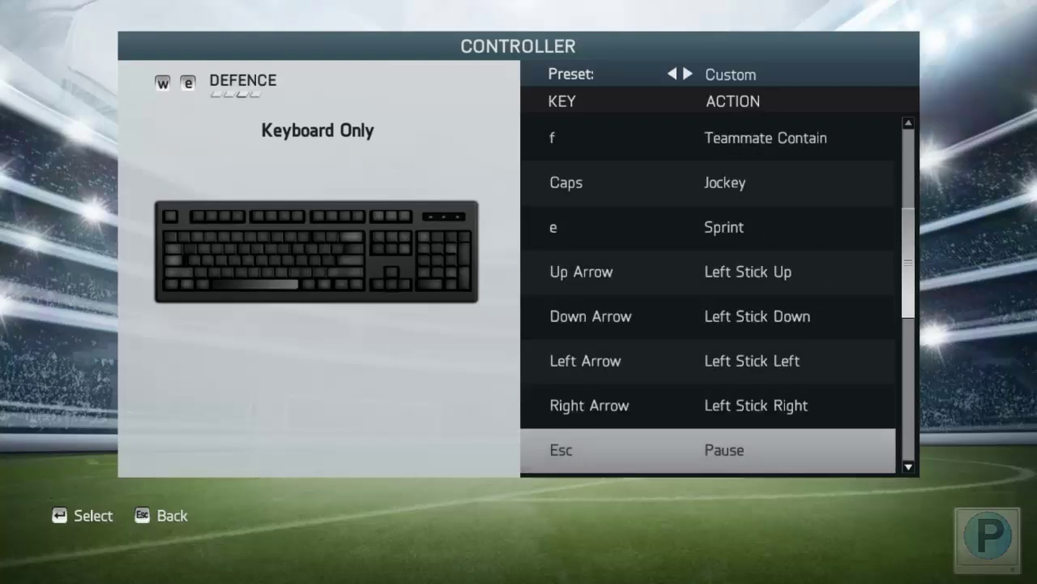
{"action": "key", "text": "Up"}
{"action": "key", "text": "Up"}
{"action": "key", "text": "Up"}
{"action": "key", "text": "Up"}
{"action": "key", "text": "Up"}
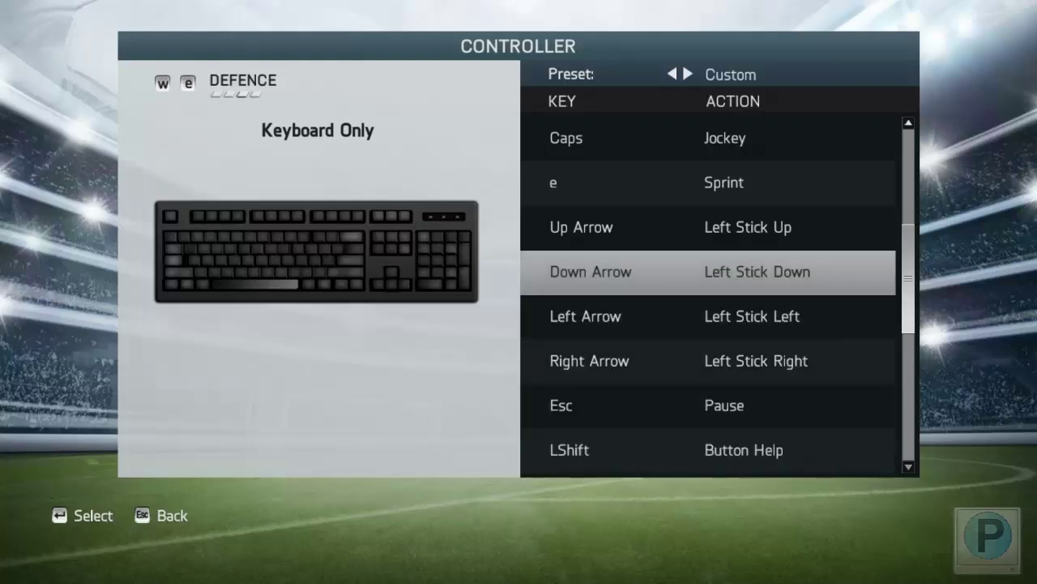
{"action": "key", "text": "Up"}
{"action": "key", "text": "Up"}
{"action": "key", "text": "Up"}
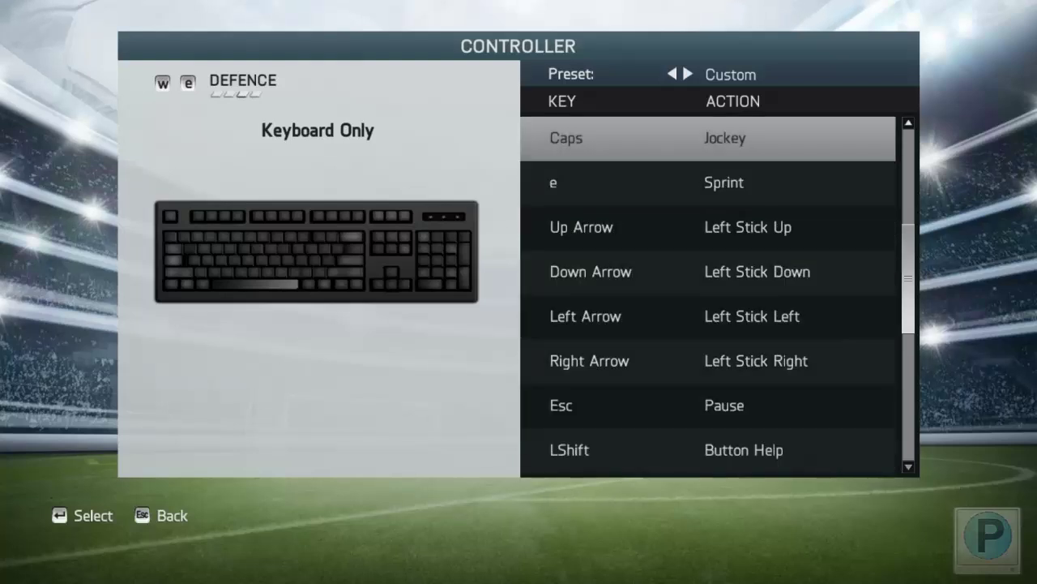